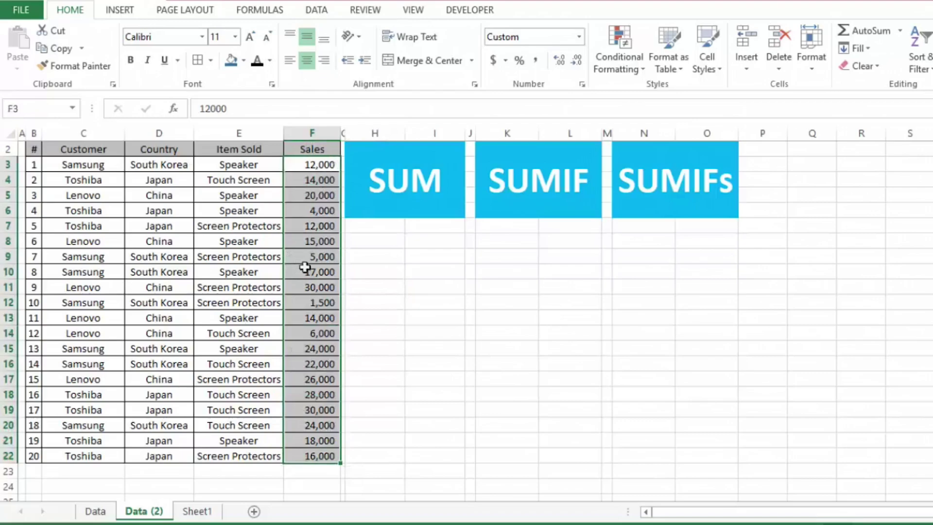
- Total the Sales values F3:F22 in cell F23 with AutoSum and clear the result
left_click(387, 395)
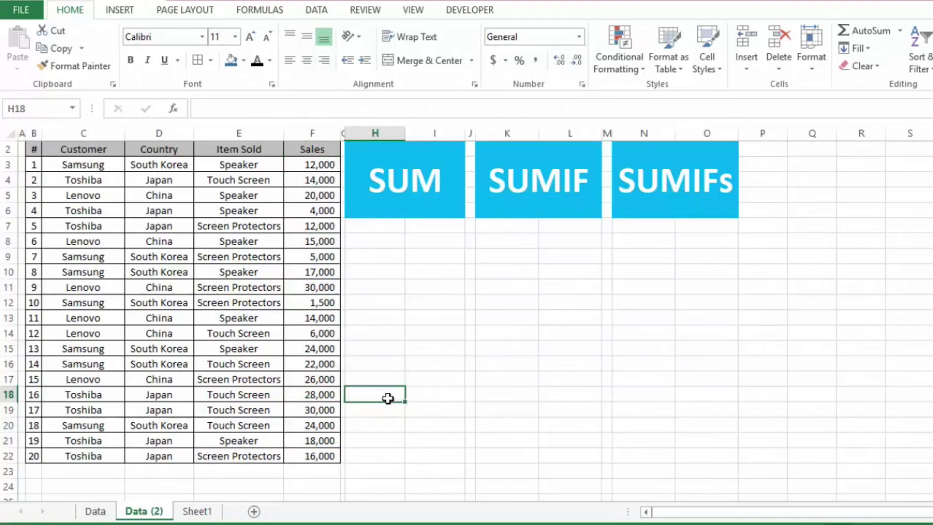
left_click(322, 469)
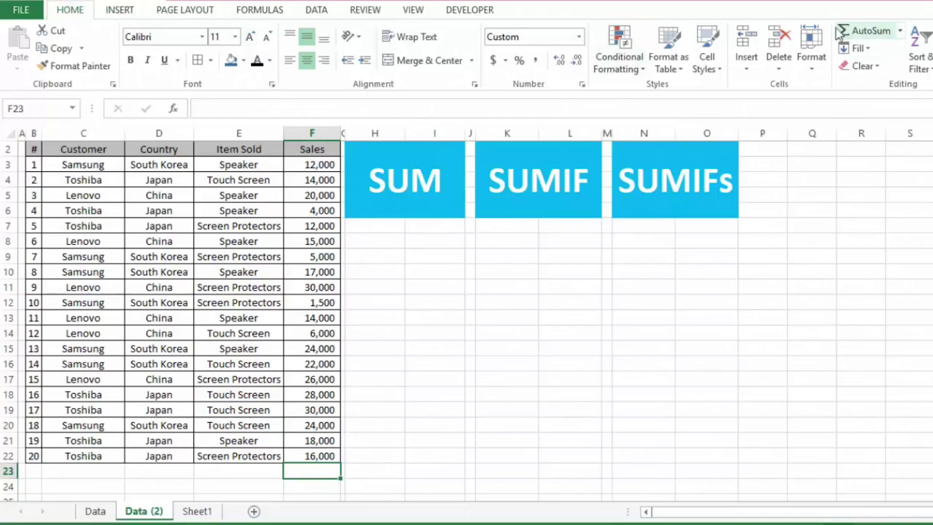
left_click(872, 36)
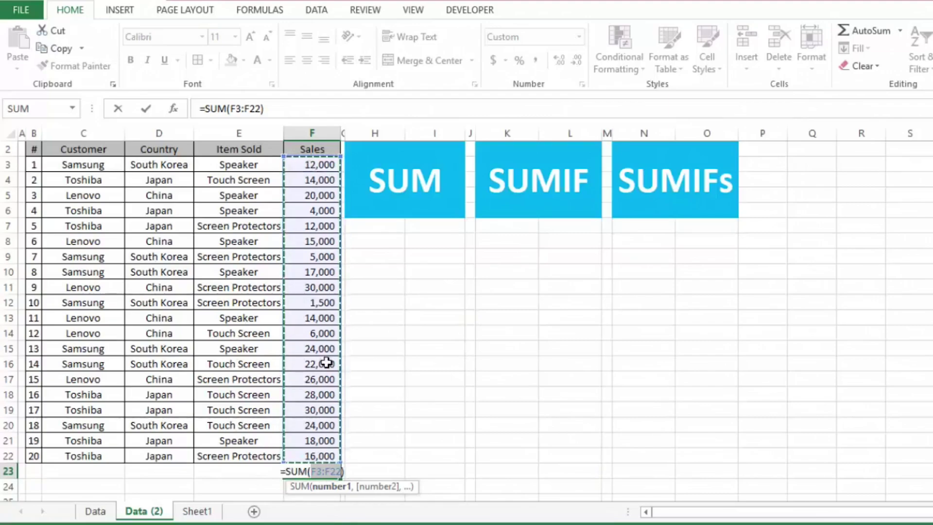
key("Return")
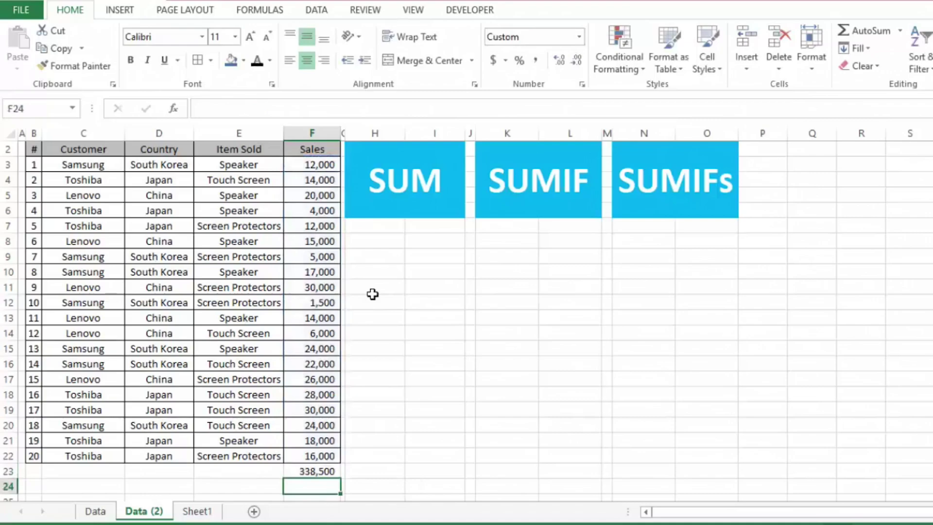
left_click(330, 470)
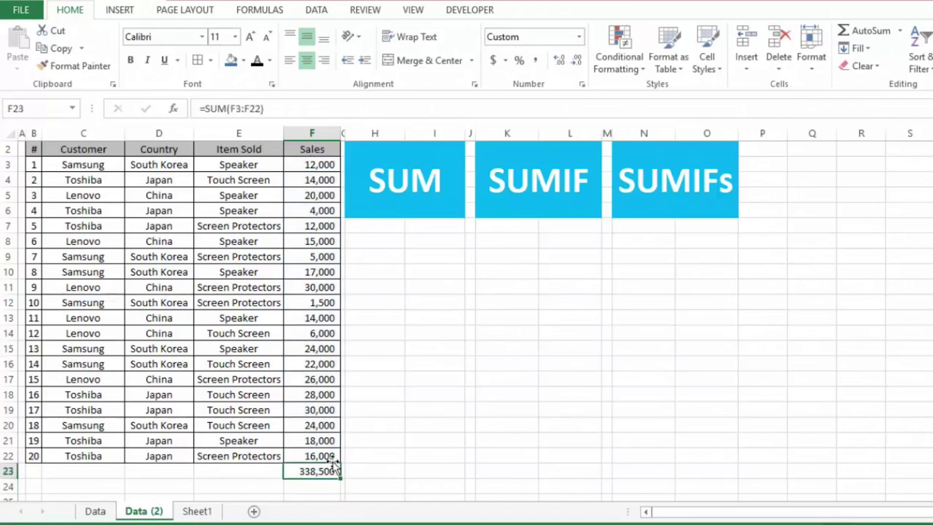
key("Delete")
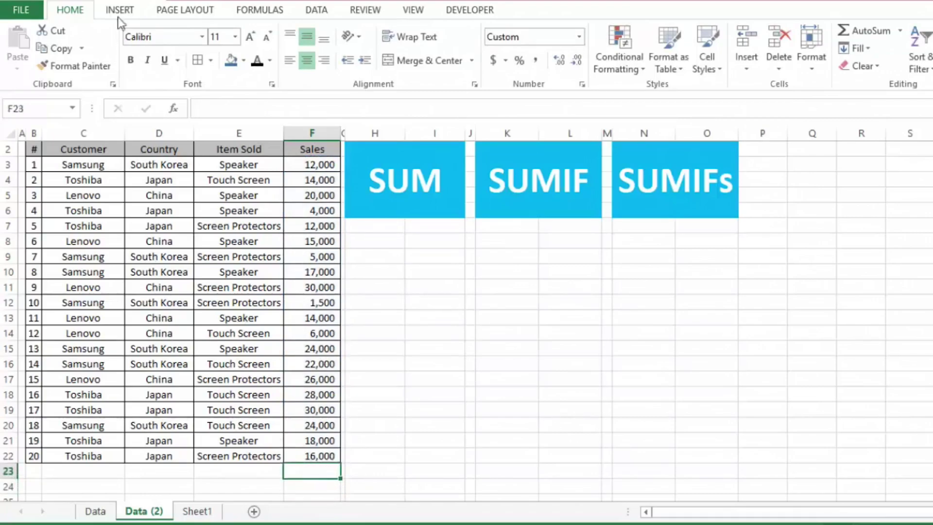
- Insert the AutoSum command's Sum option in F23 for the range F3:F22 and delete the formula again
left_click(901, 33)
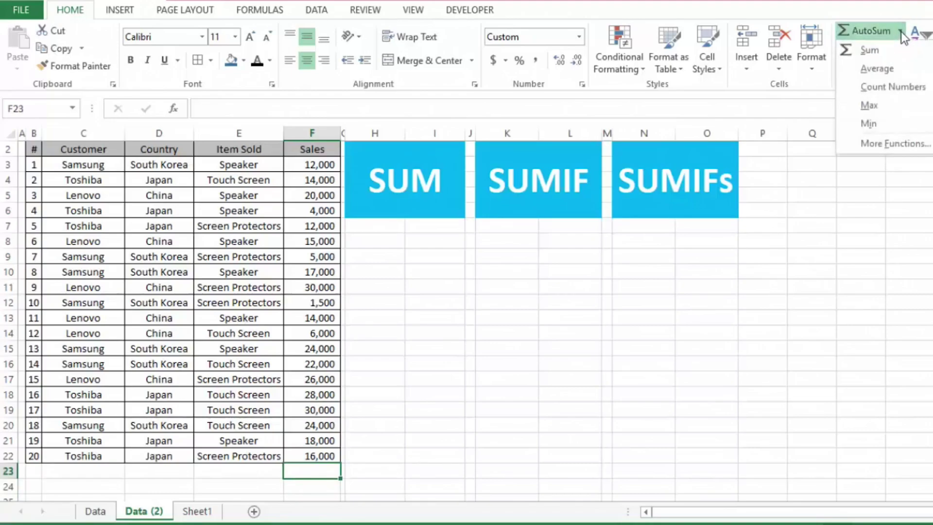
left_click(879, 49)
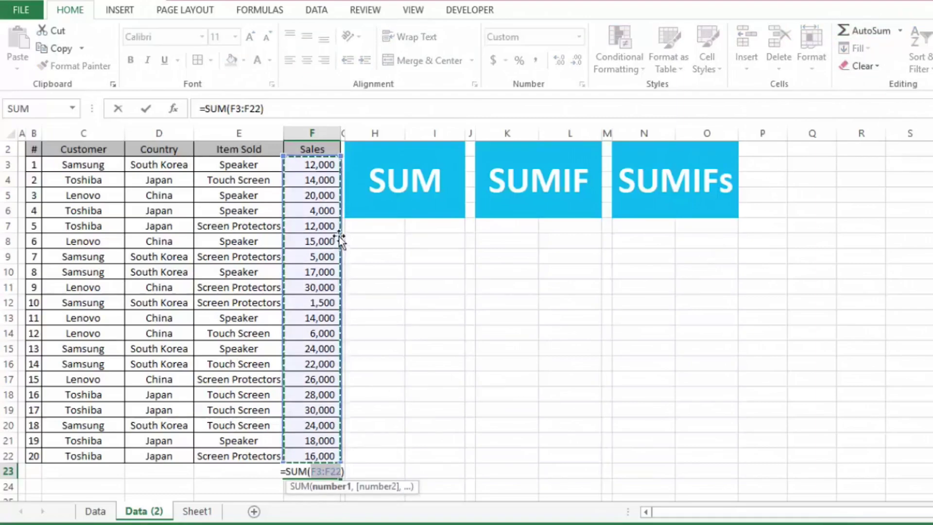
key("Return")
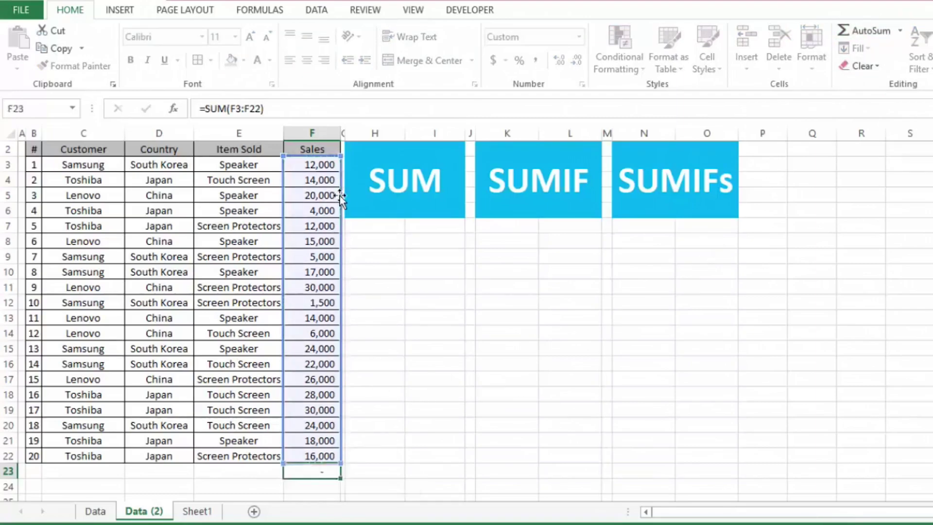
left_click(321, 468)
key("Delete")
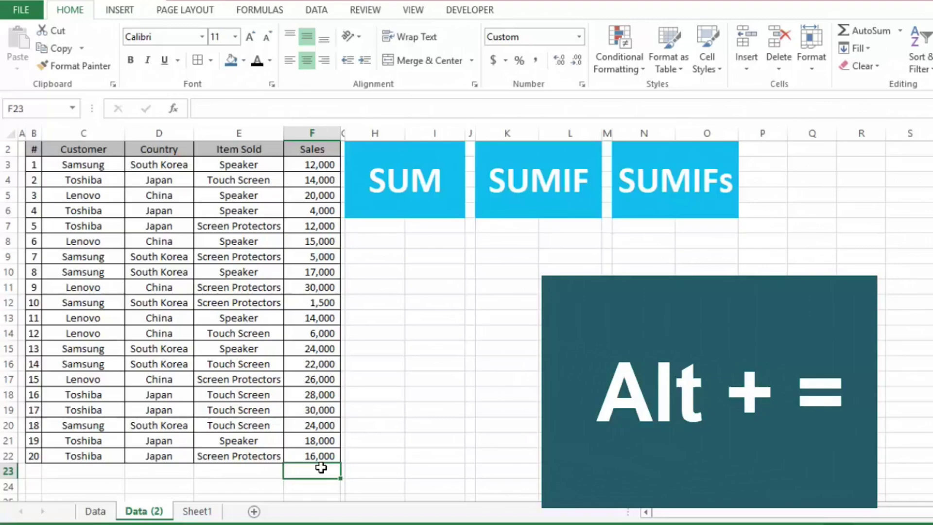
- Create an automatic sum of the Sales column in F23 once more and empty the cell
key("alt+equal")
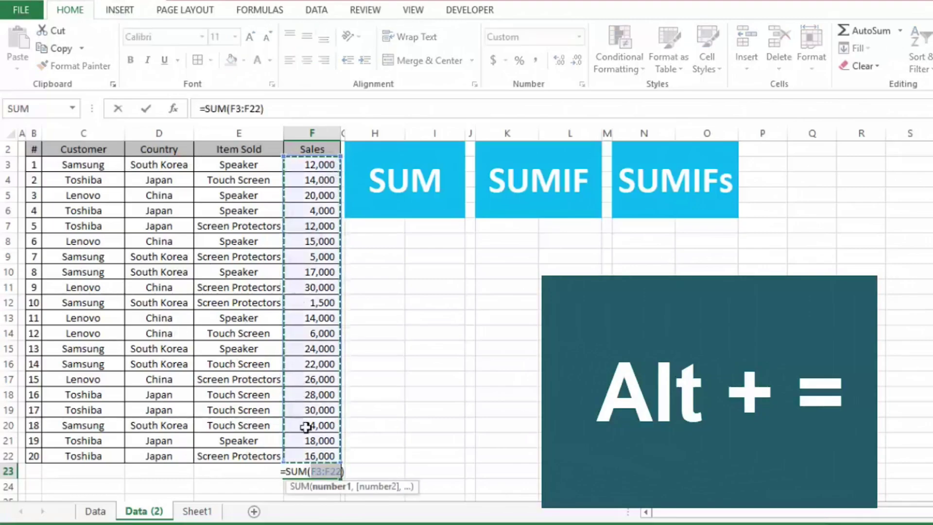
key("Return")
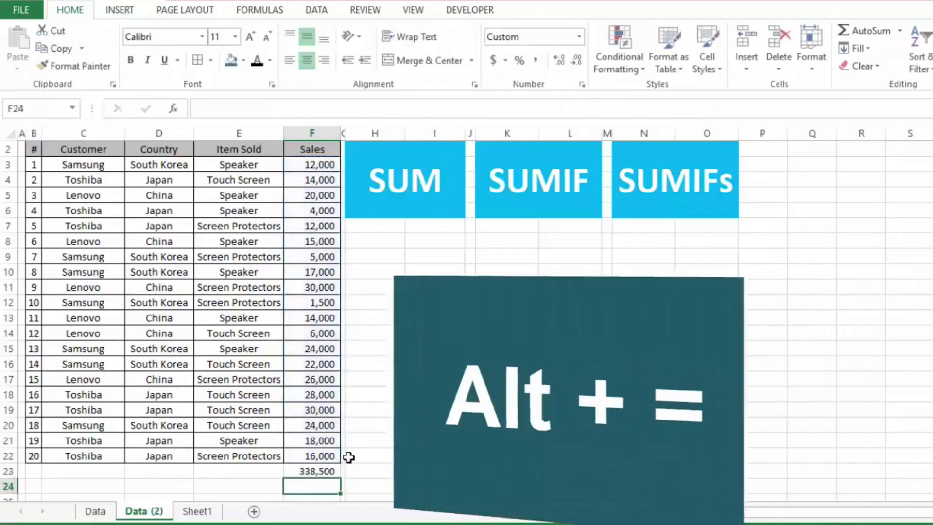
left_click(334, 470)
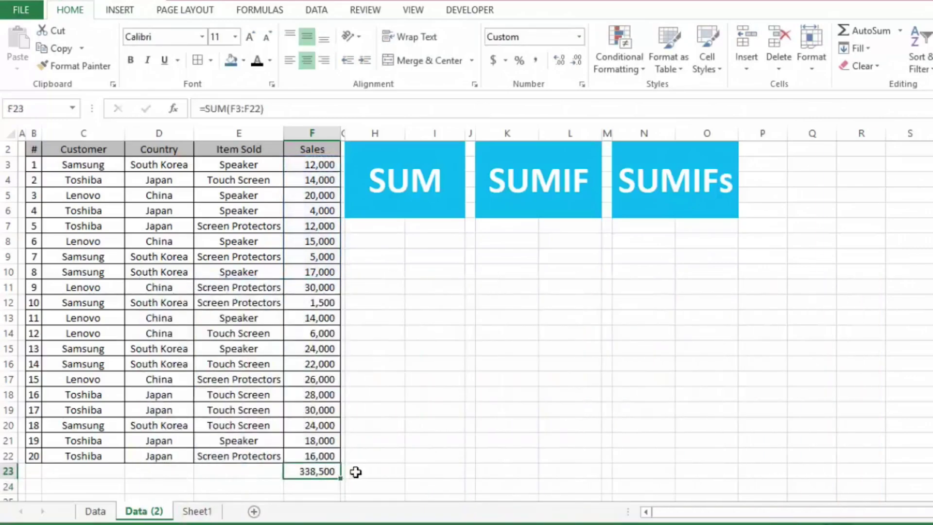
key("Delete")
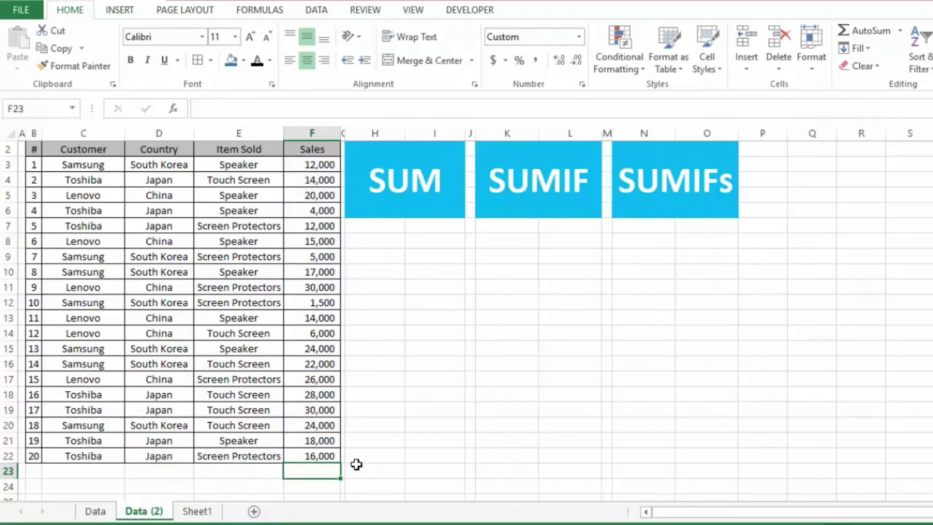
- Enter the formula =SUM(F3:F22) manually in cell F23 below the Sales column
type("=su")
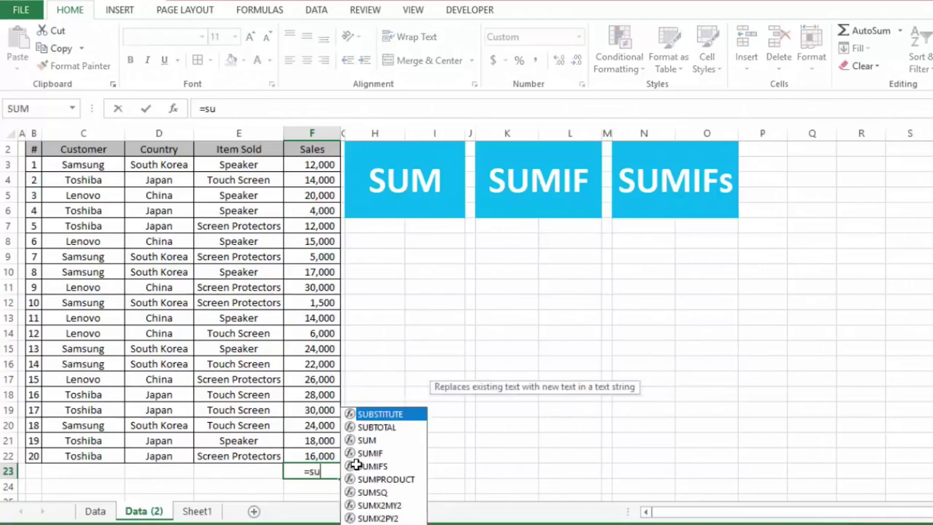
type("m(")
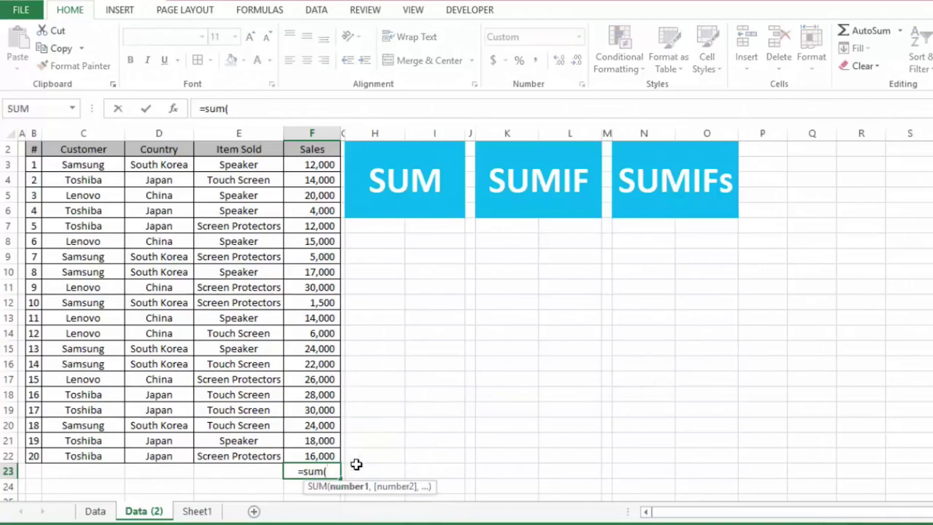
left_click_drag(316, 165, 324, 443)
key("Return")
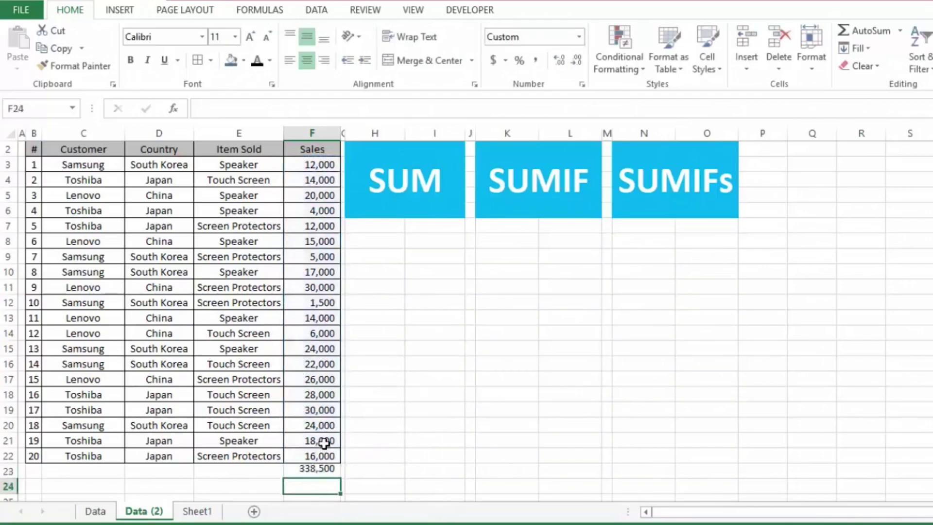
left_click(328, 470)
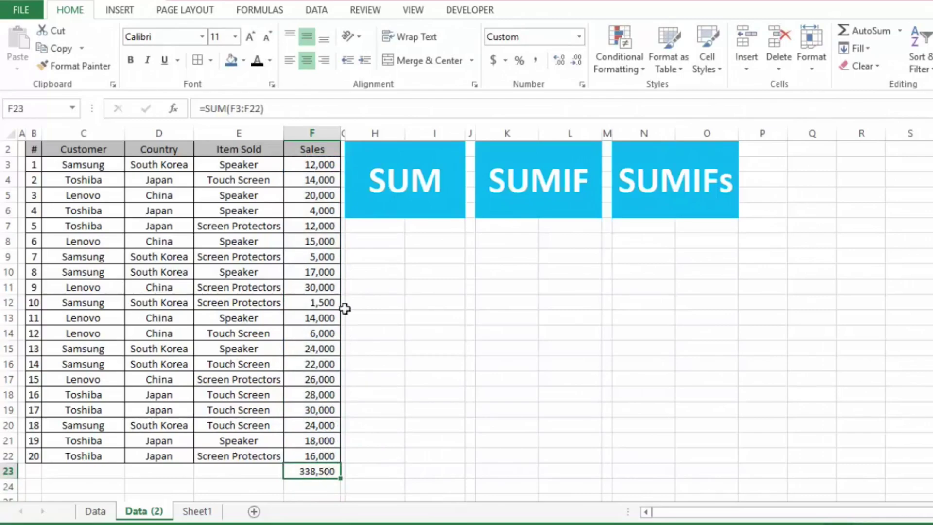
- Copy the Sales values F3:F22 and paste them into column Q starting at Q3
left_click_drag(324, 164, 323, 452)
key("ctrl+c")
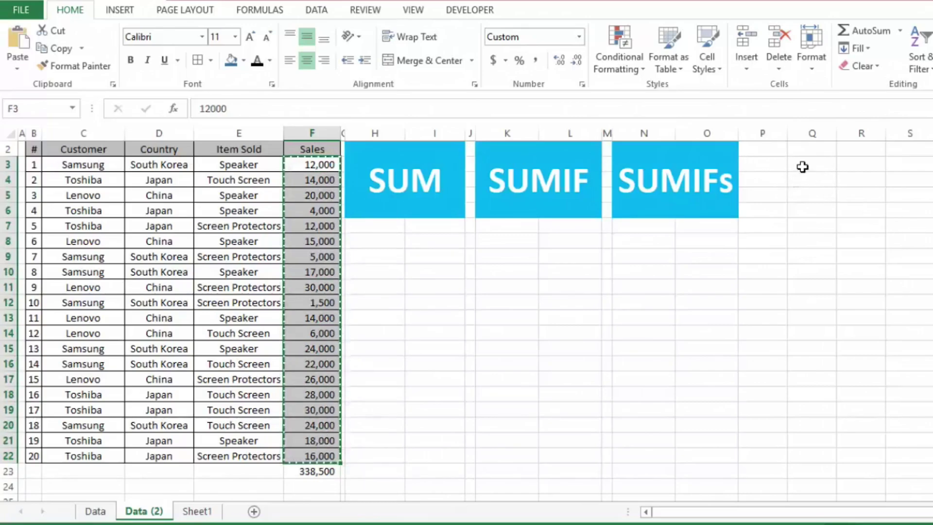
left_click(802, 166)
key("ctrl+v")
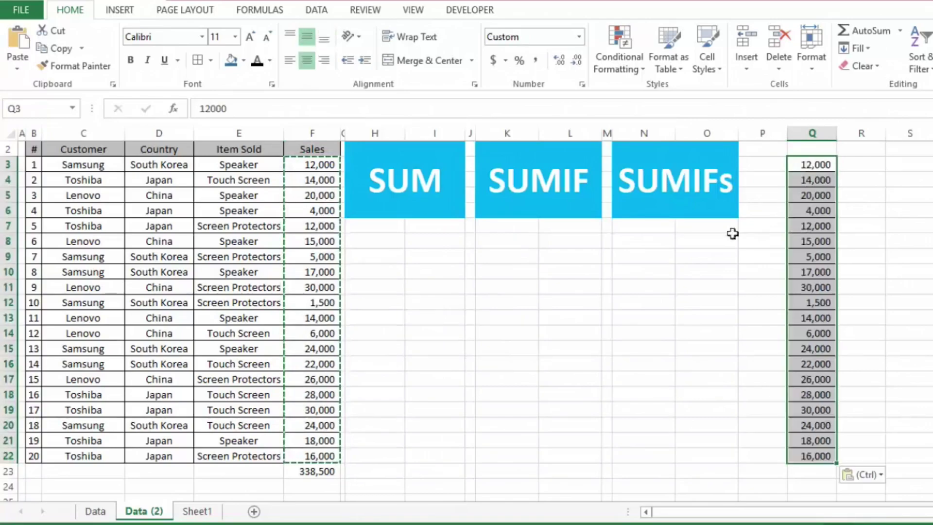
left_click(327, 165)
left_click(811, 168)
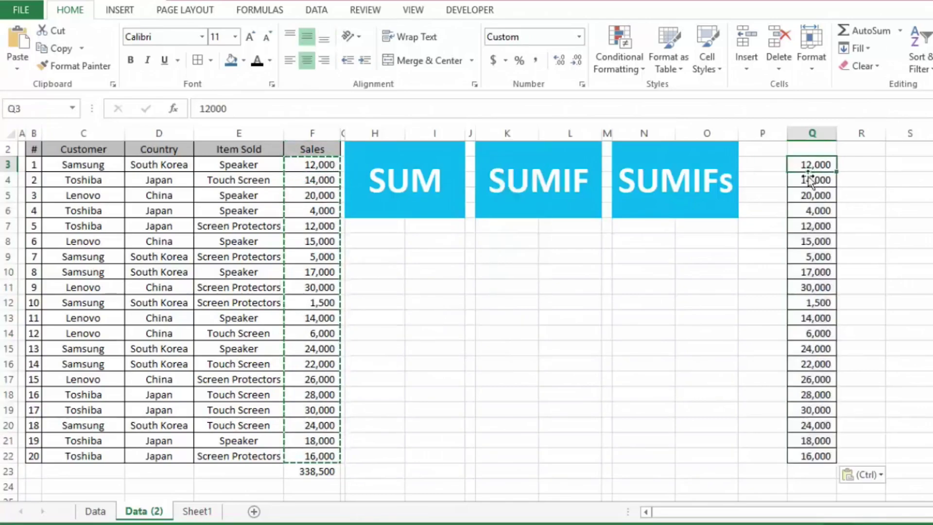
left_click(393, 292)
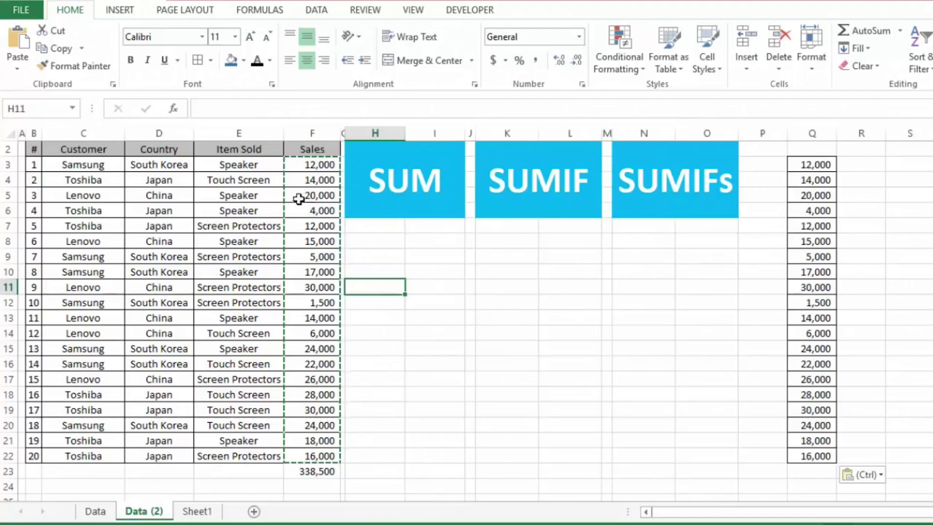
left_click_drag(317, 180, 319, 380)
left_click_drag(802, 195, 810, 272)
- Enter the formula =SUM(F3:F22,Q3:Q22) in cell I10 to total both sales ranges
left_click(430, 273)
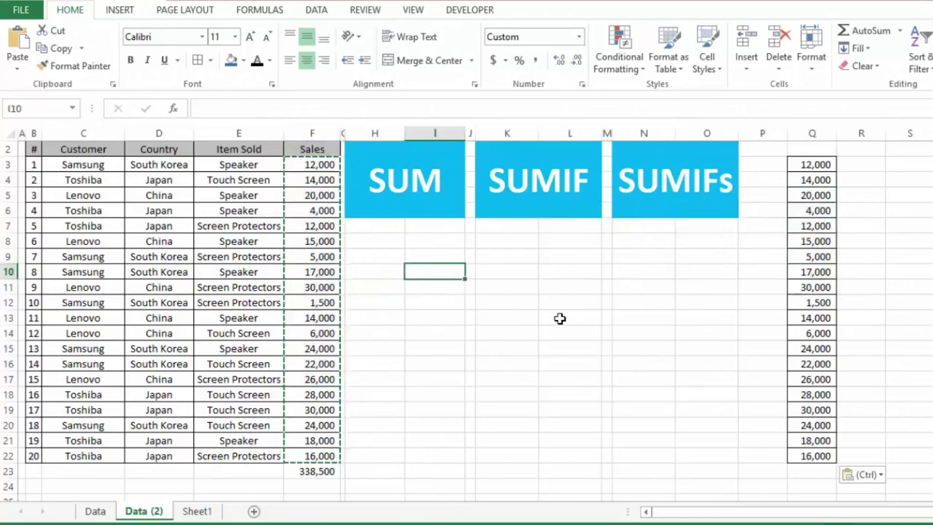
type("=sum")
key("Tab")
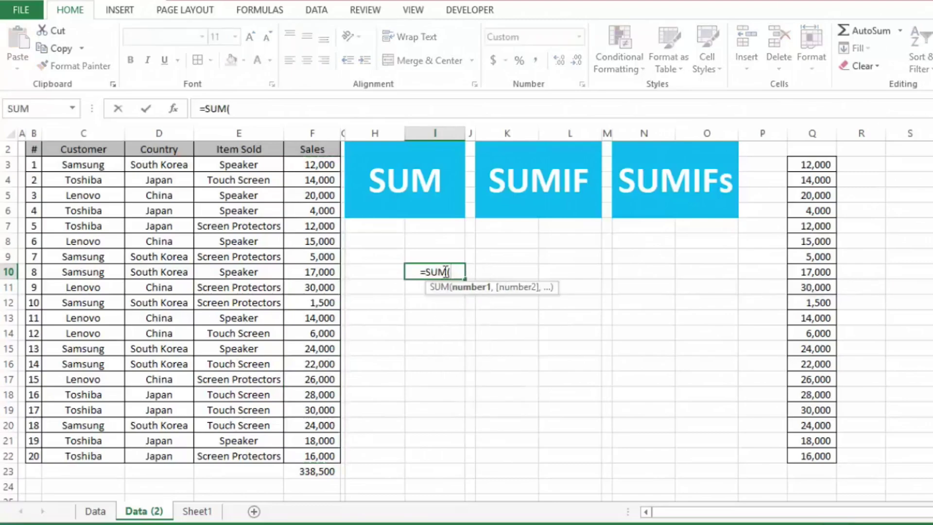
left_click_drag(305, 165, 314, 456)
type(",")
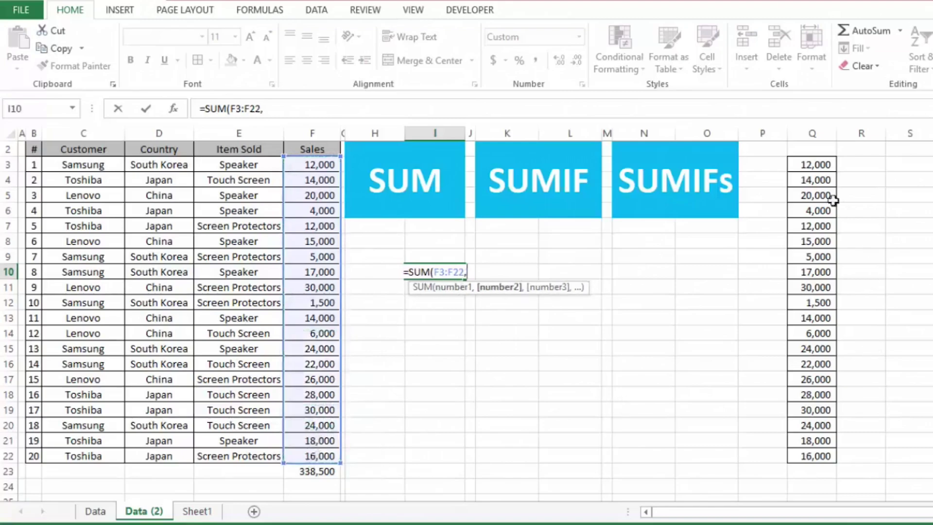
left_click_drag(810, 165, 798, 457)
key("Return")
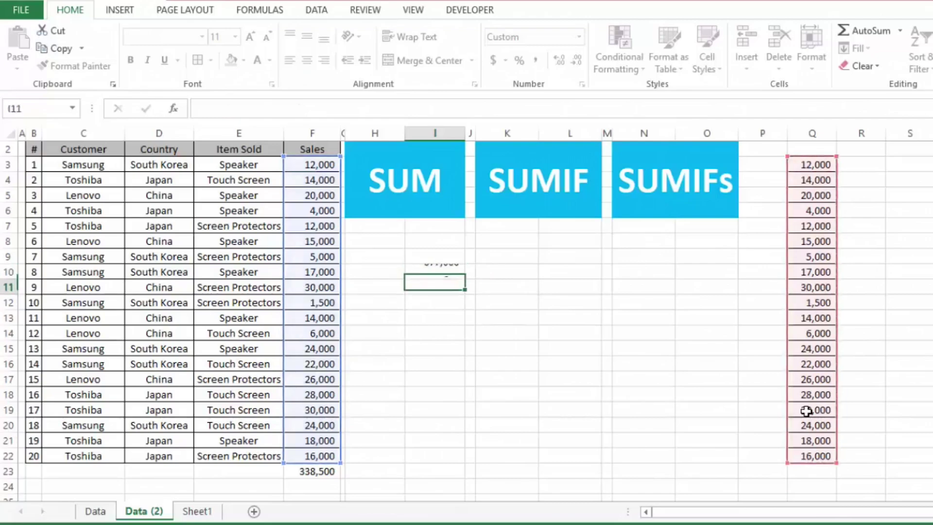
left_click(444, 268)
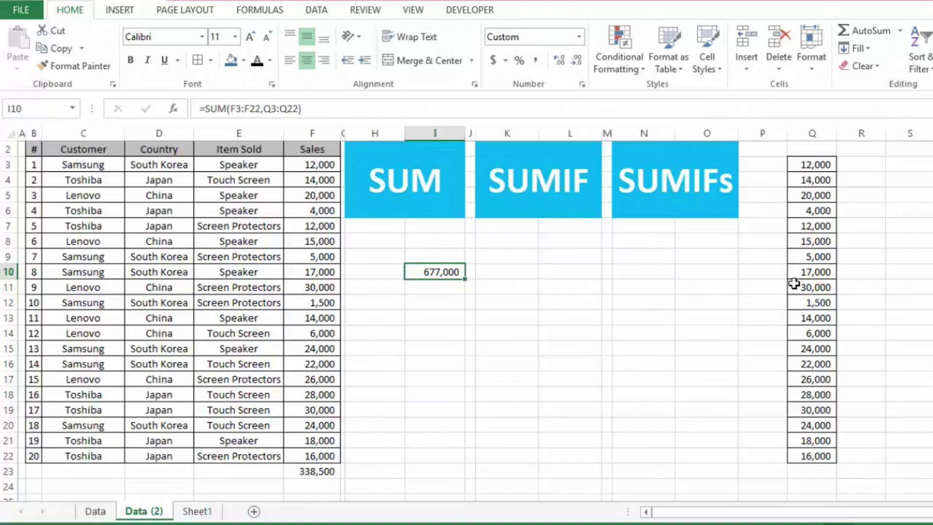
left_click(322, 268)
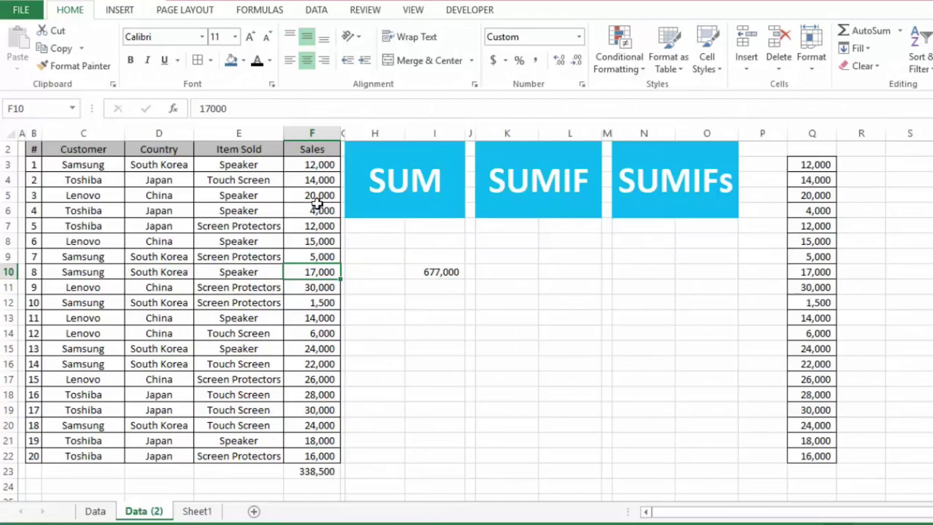
left_click(77, 224)
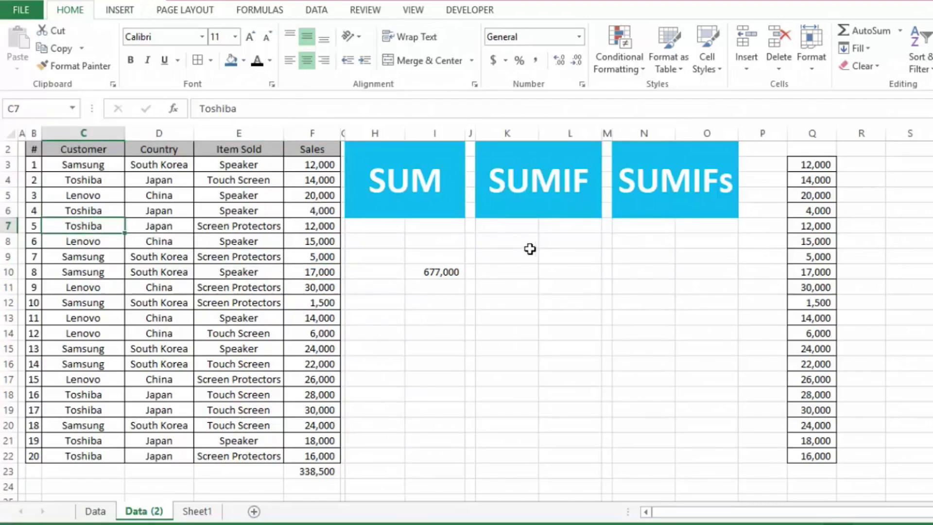
left_click(86, 208)
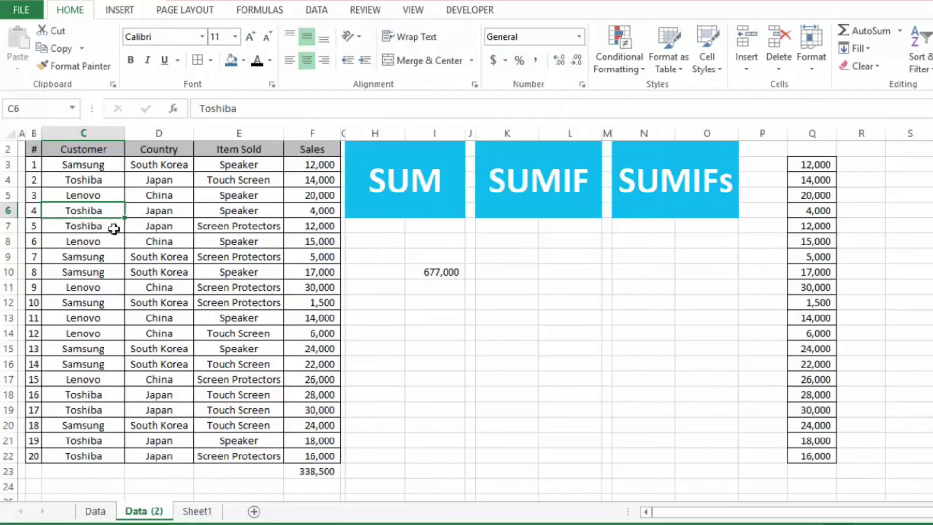
- Begin a SUMIF formula in cell L9 with the Customer cells C3:C22 as the range
left_click(566, 257)
type("=sumif")
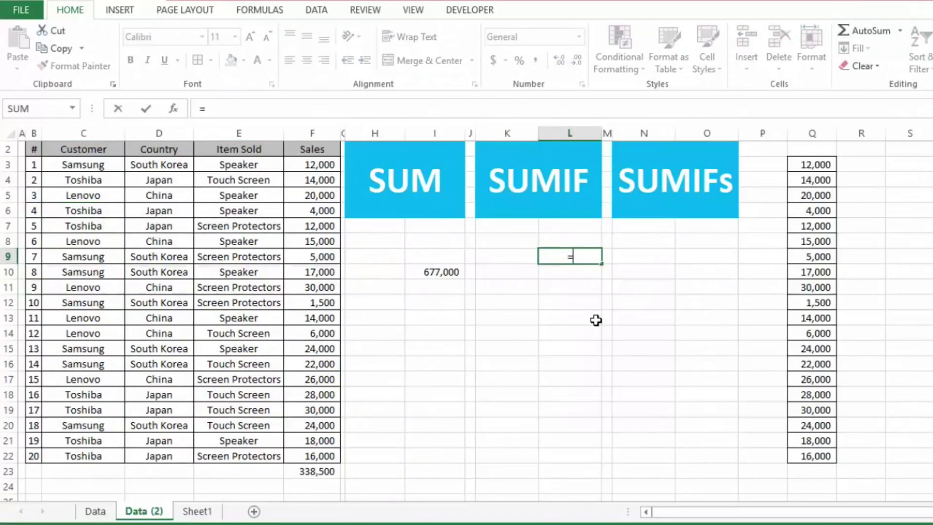
key("Tab")
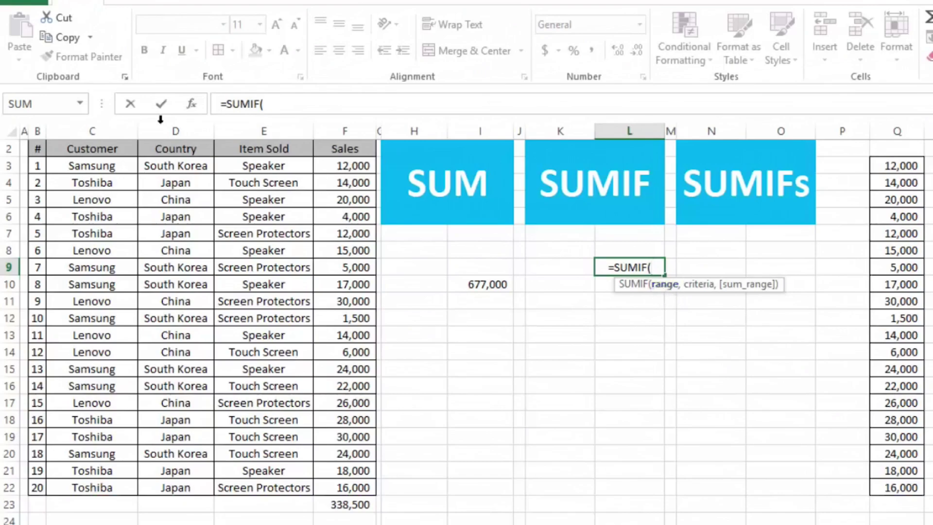
left_click_drag(91, 166, 78, 490)
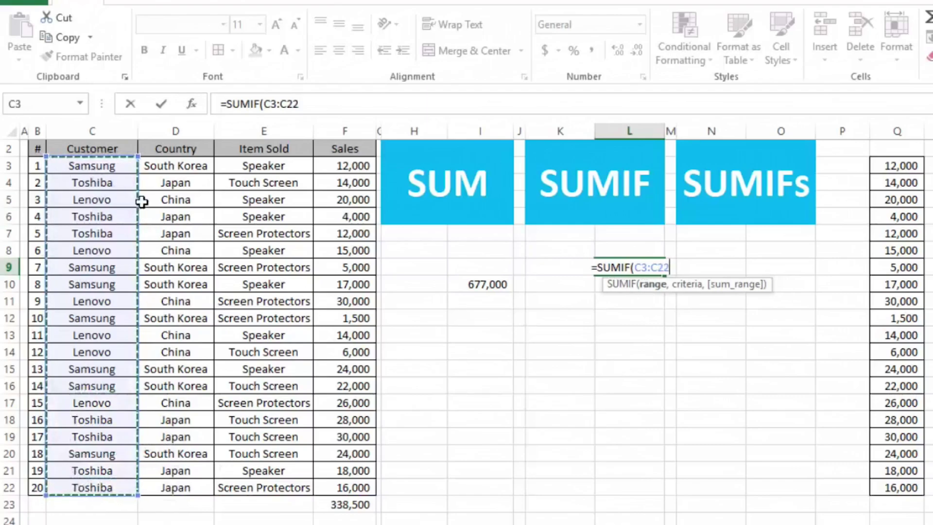
type(",")
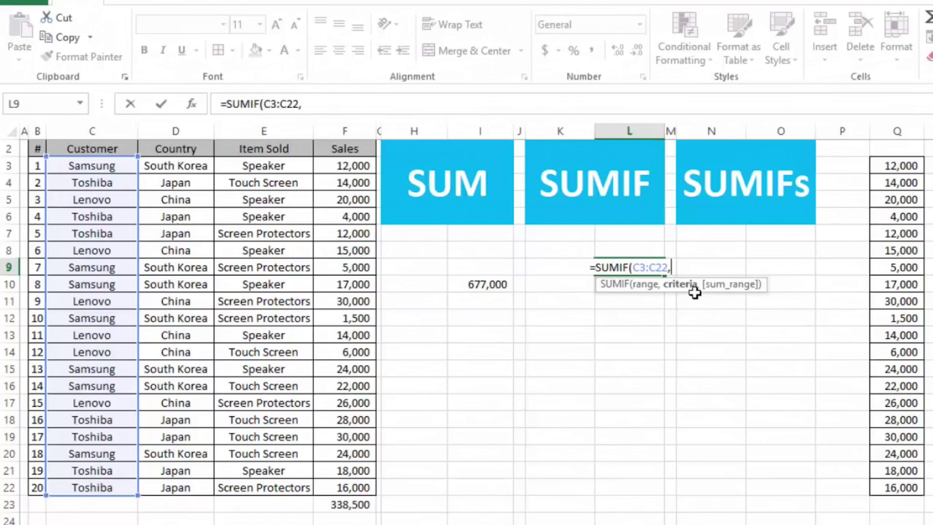
left_click(105, 219)
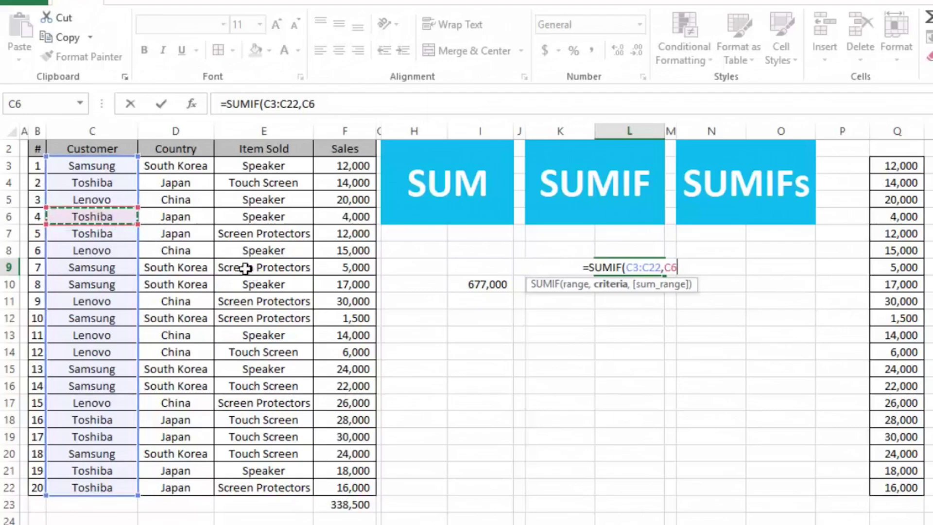
key("BackSpace")
key("BackSpace")
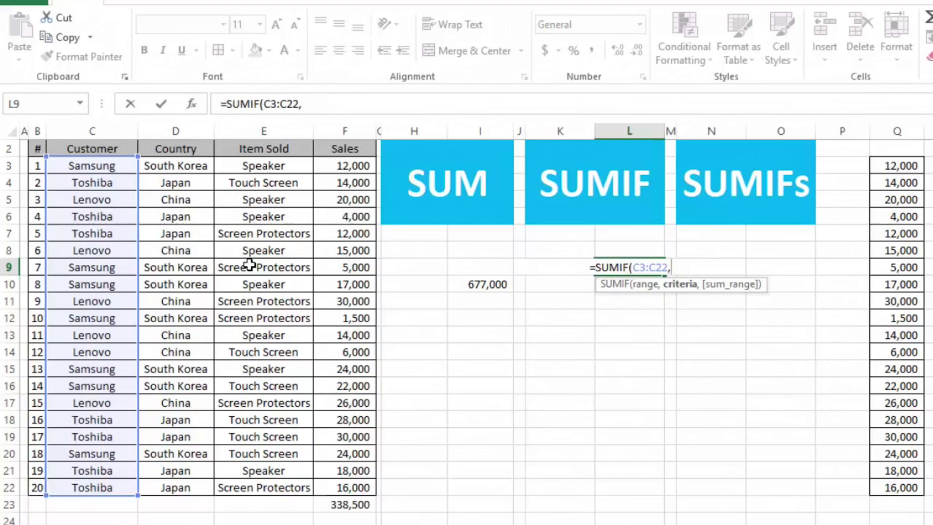
- Complete the SUMIF formula in L9 with the criterion "toshiba" and the Sales cells F3:F22 as the sum range
type("\"toshiba")
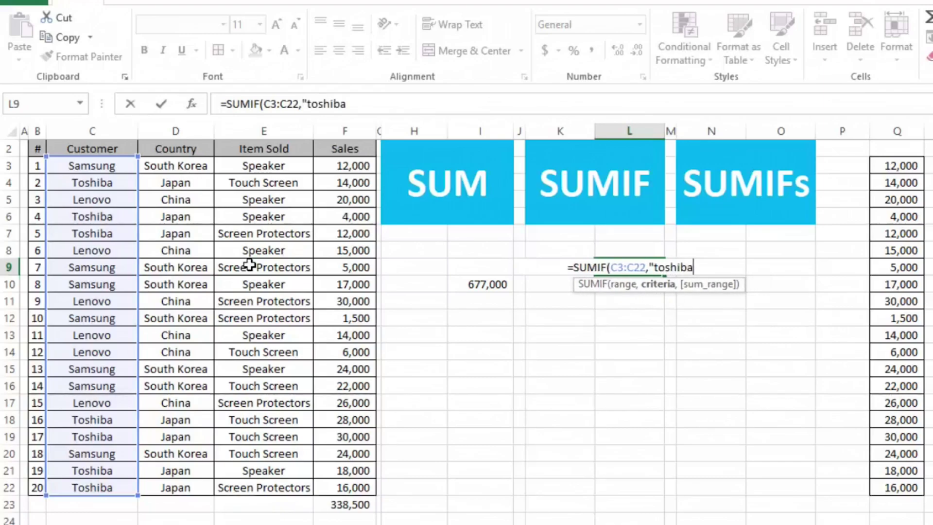
type("\",")
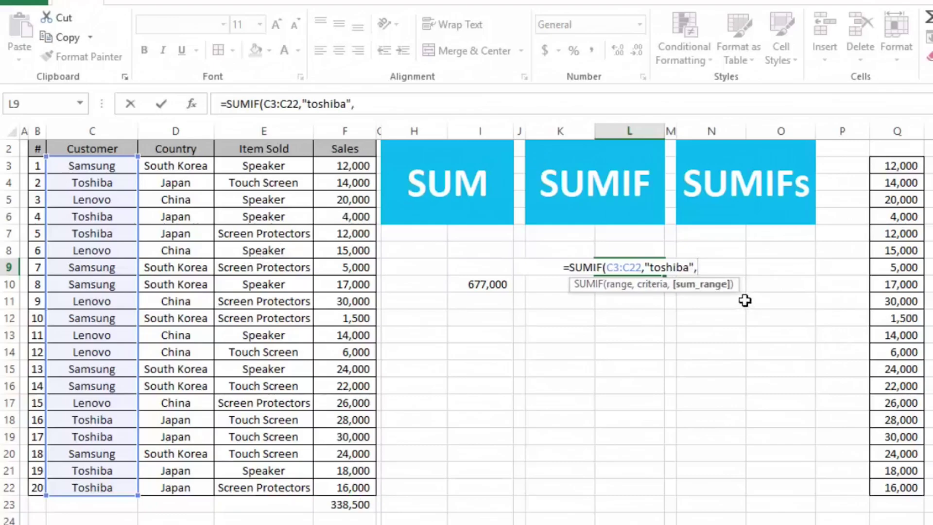
left_click_drag(355, 163, 360, 487)
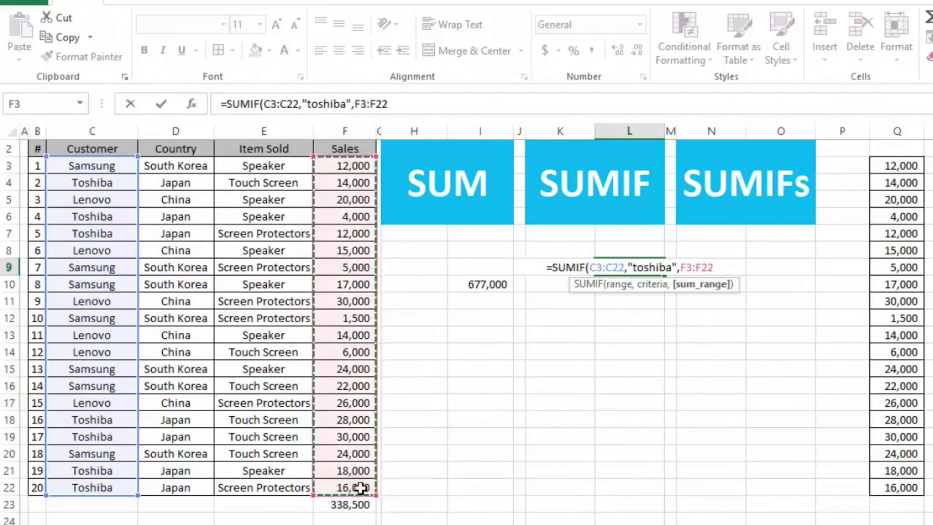
type(")")
key("Return")
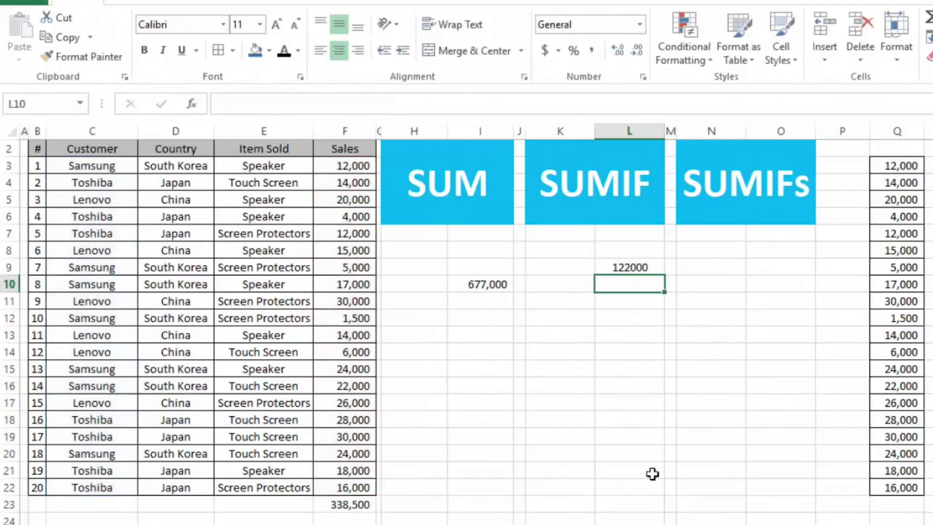
left_click(631, 268)
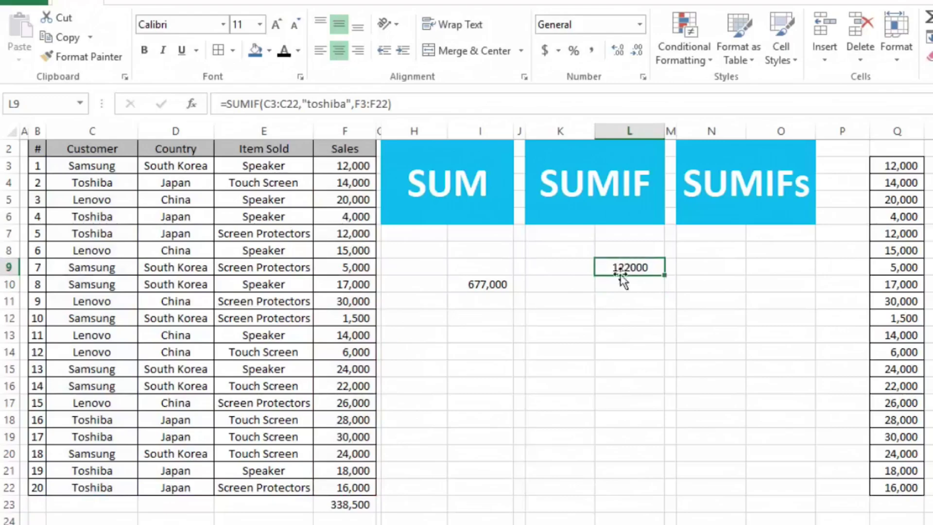
- Examine the Toshiba and Speaker entries in the Customer and Item Sold columns as two criteria for totalling sales
left_click(791, 270)
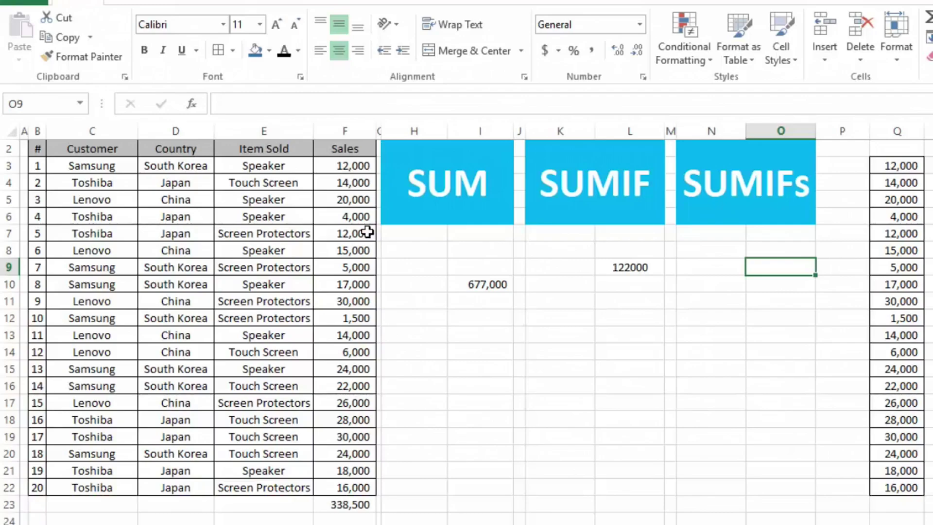
left_click_drag(347, 203, 347, 233)
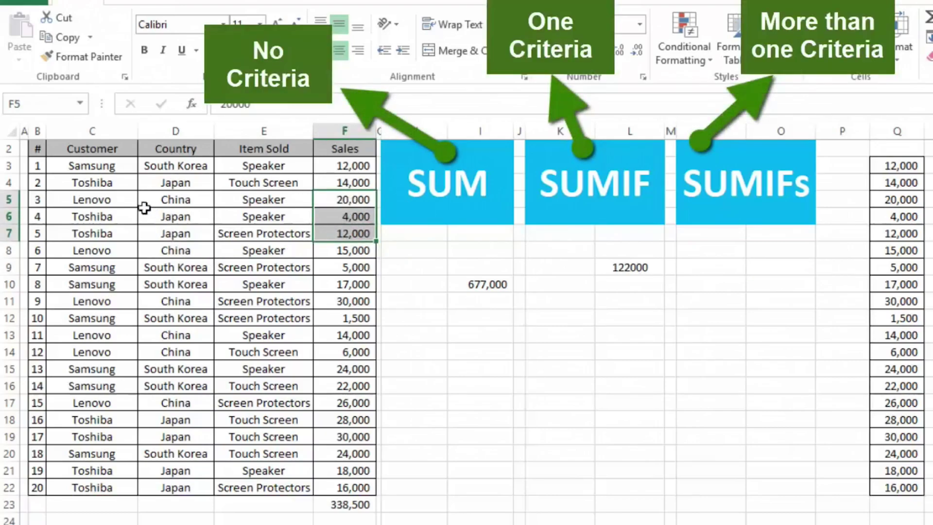
left_click(342, 220)
left_click(111, 222)
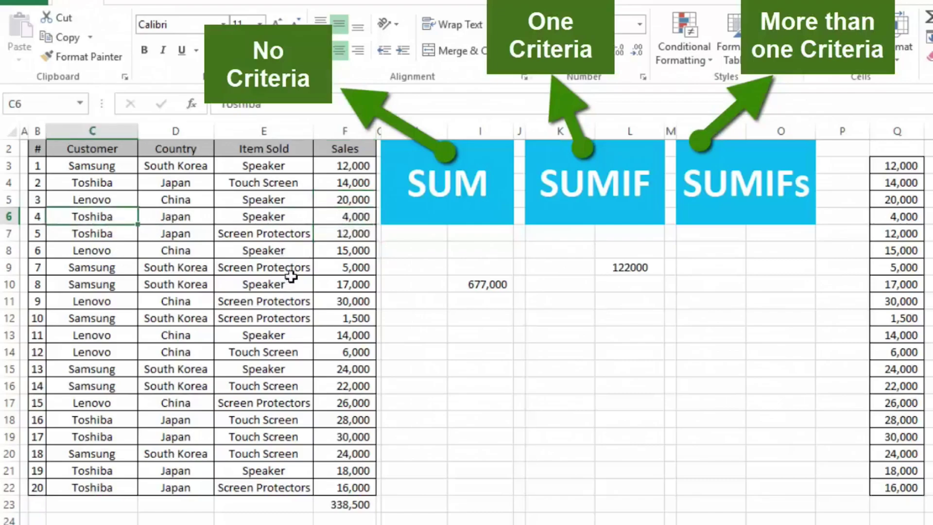
left_click(295, 217)
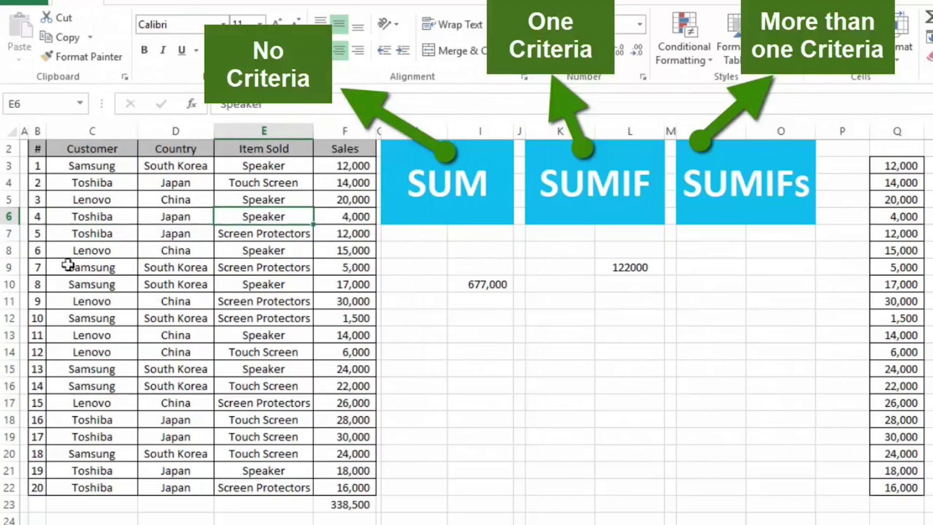
left_click(94, 217)
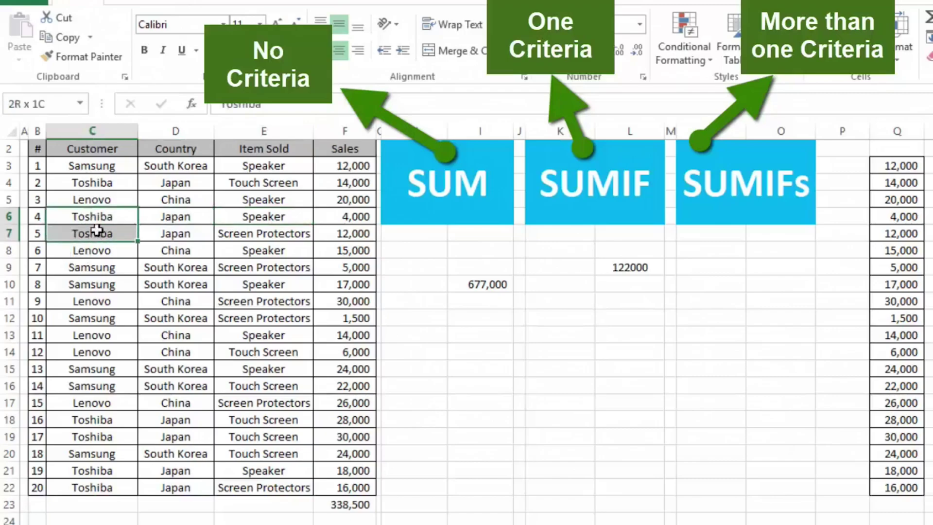
left_click(295, 213)
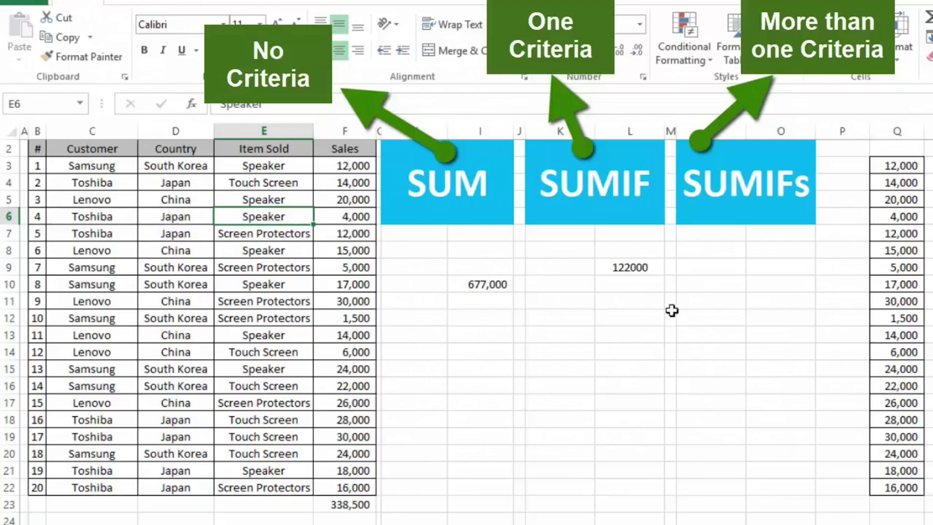
- Begin a SUMIFS formula in cell O9 with sum range F3:F22, first criteria range C3:C22 and Toshiba cell C6 as its criterion
left_click(773, 270)
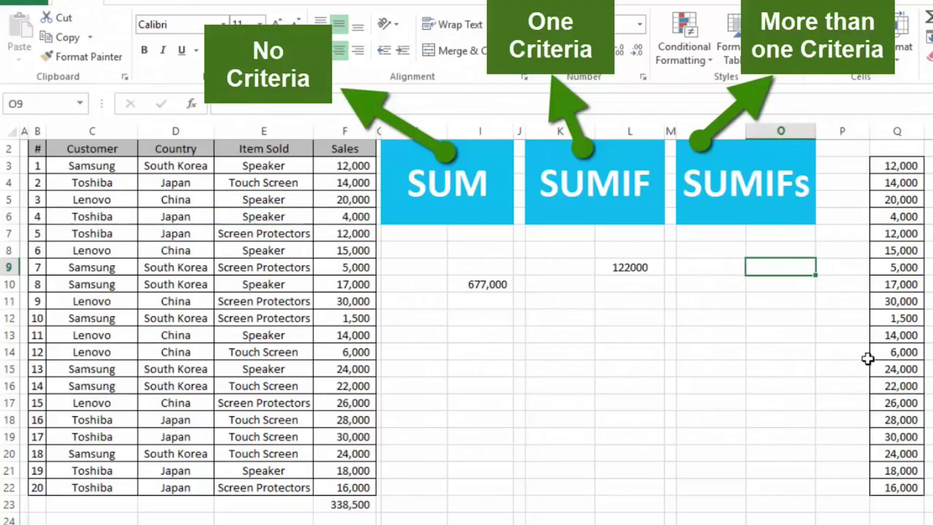
type("=sumifs")
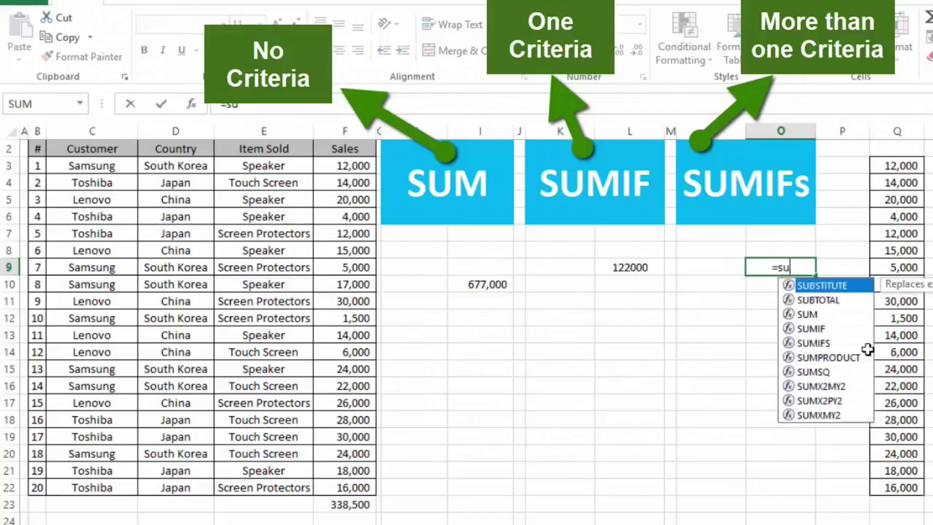
key("Tab")
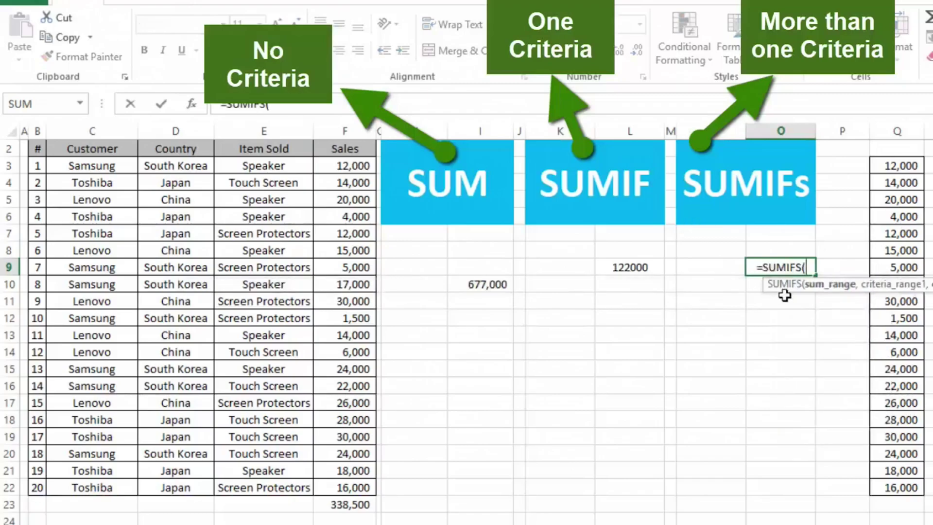
left_click_drag(352, 166, 345, 487)
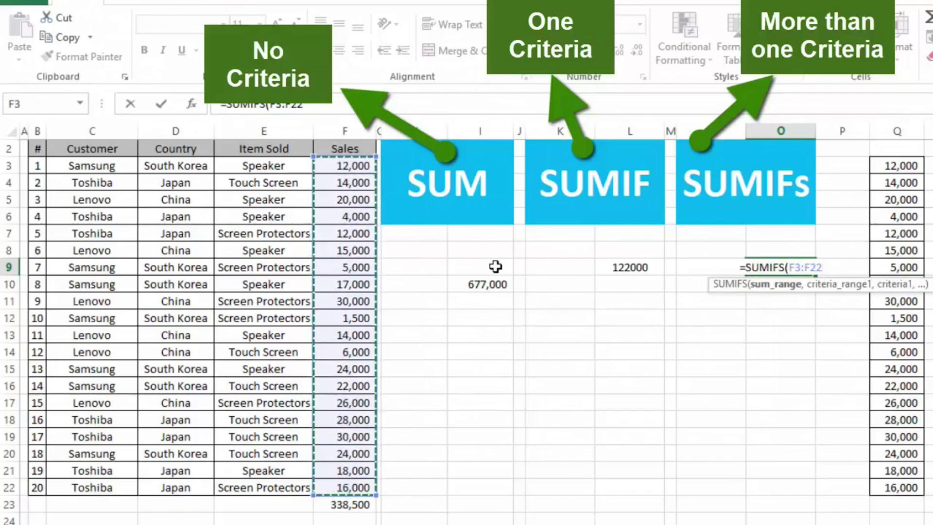
type(",")
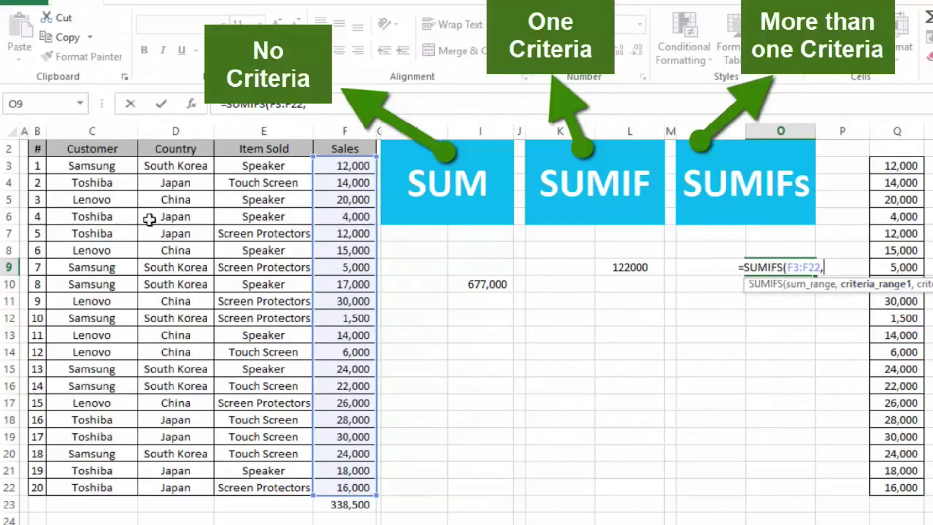
left_click_drag(105, 170, 90, 485)
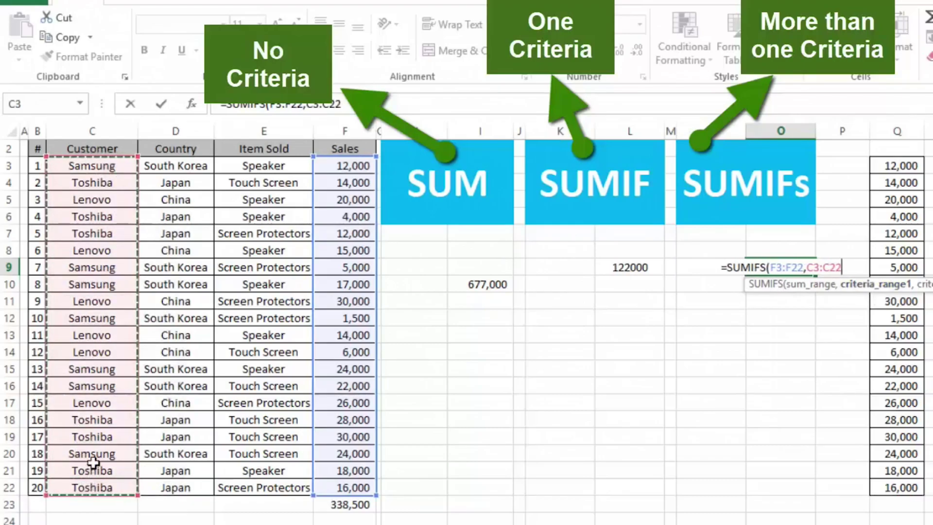
type(",")
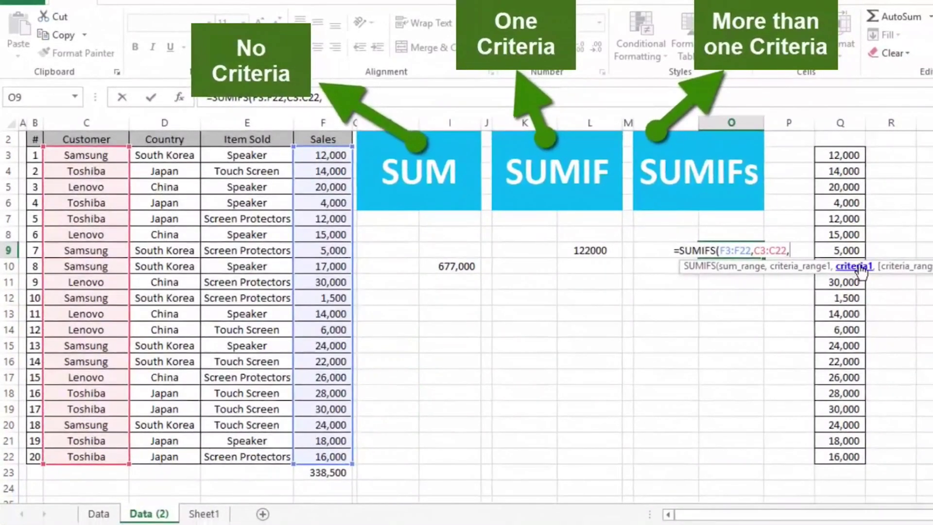
left_click(99, 203)
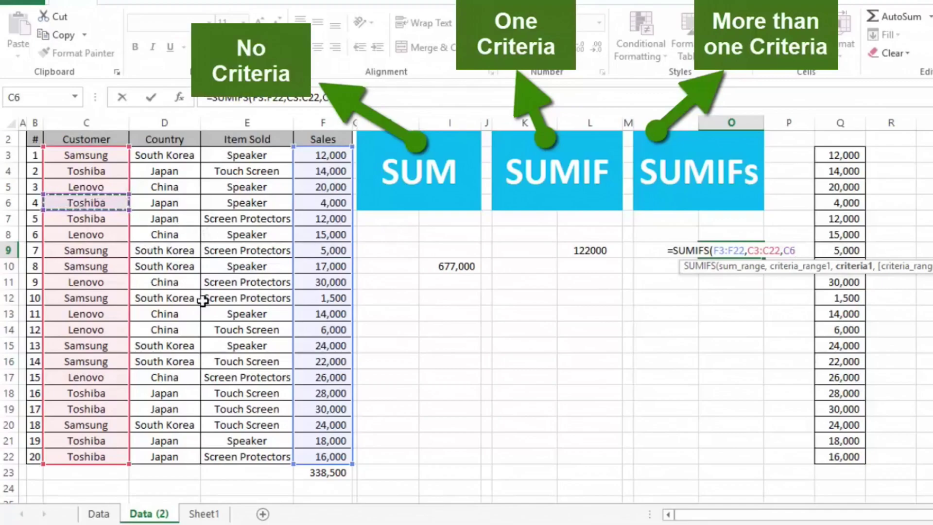
type(",")
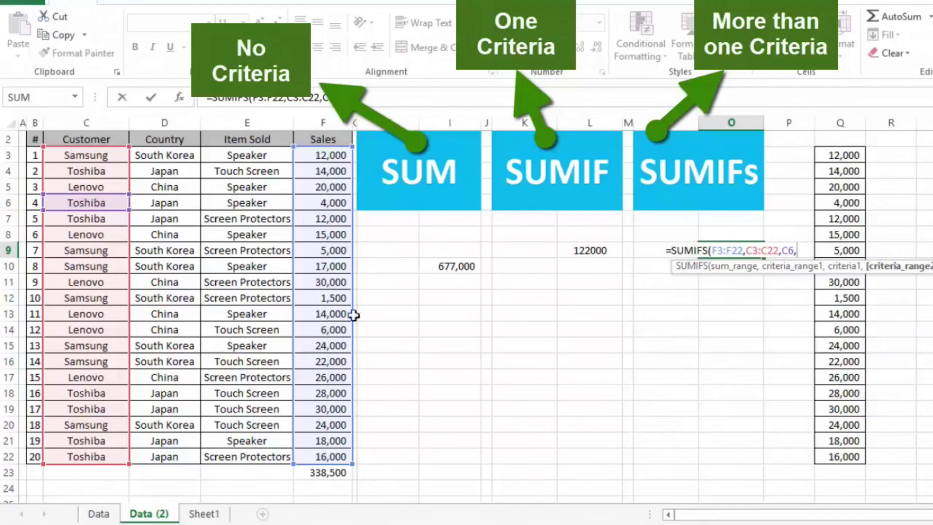
- Complete the SUMIFS formula in O9 with second criteria range E3:E22 and the Speaker cell E5 as its criterion
left_click_drag(275, 156, 273, 451)
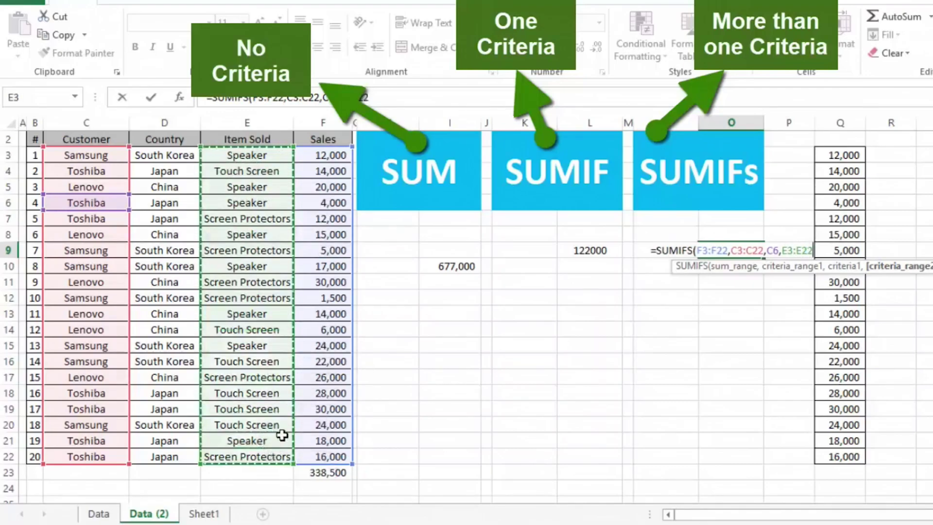
type(",")
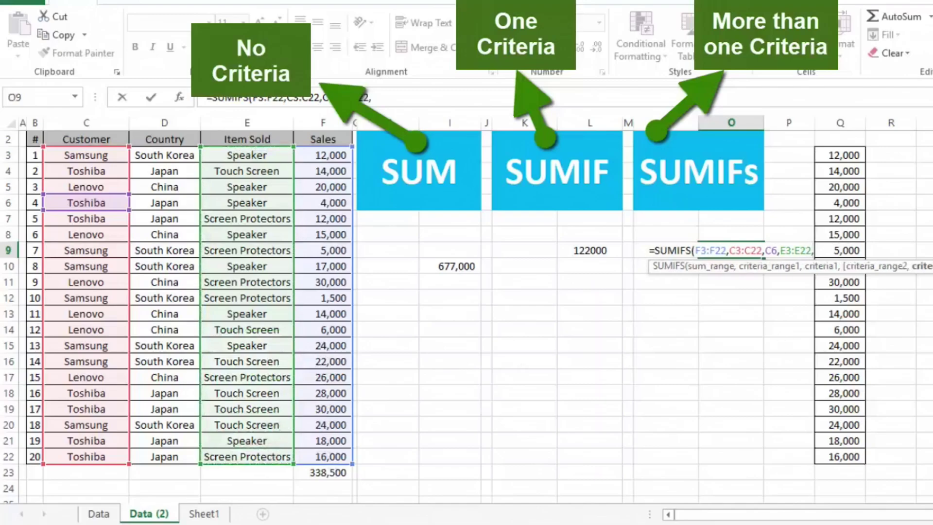
left_click(270, 190)
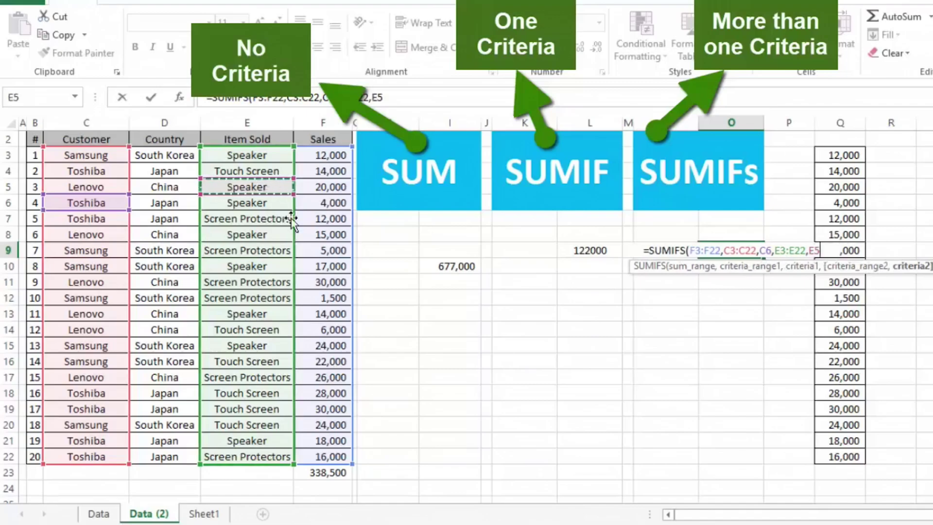
type(")")
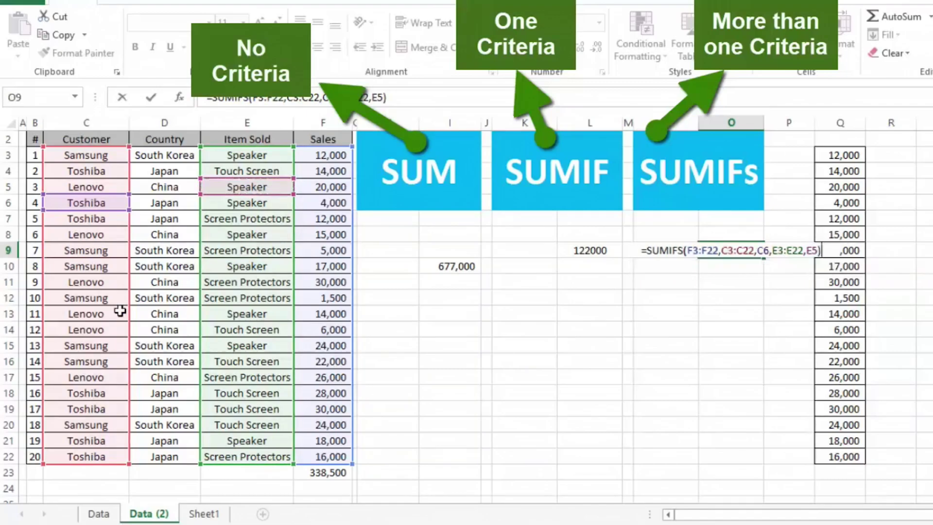
key("Return")
left_click(719, 253)
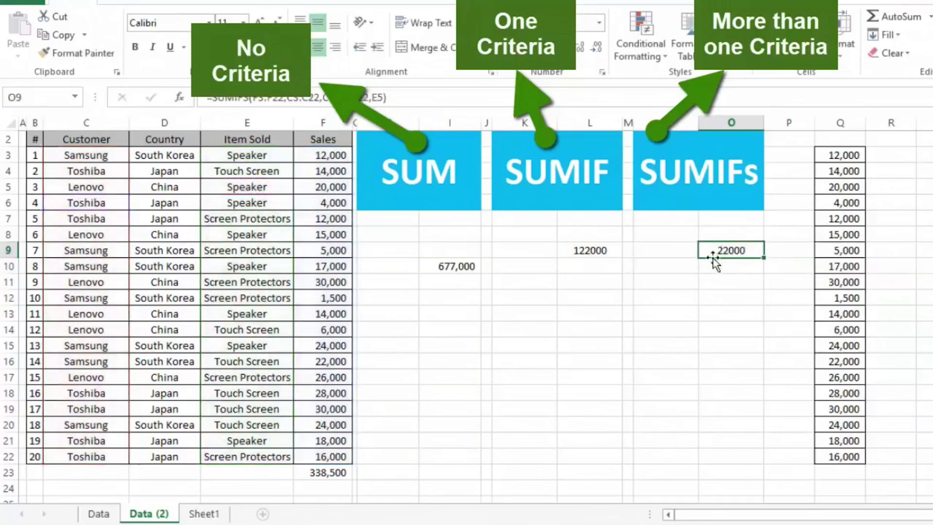